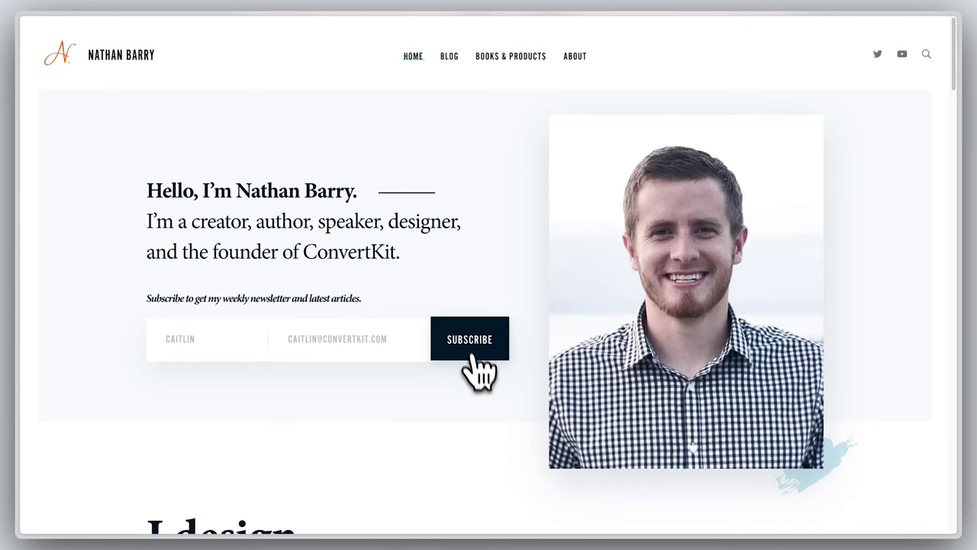
Open the Creator Profile editor and set the purple lightbulb logo as the profile image.
left_click(469, 344)
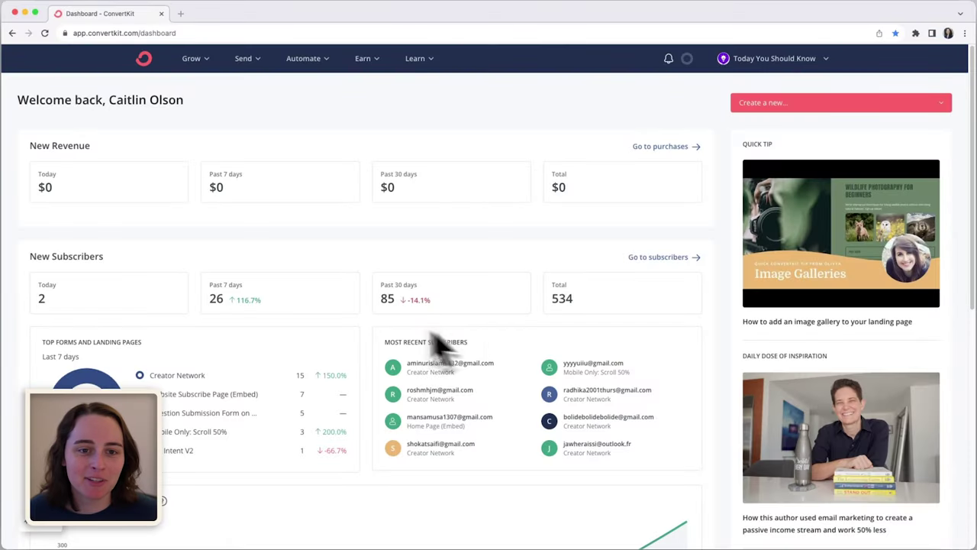
left_click(191, 58)
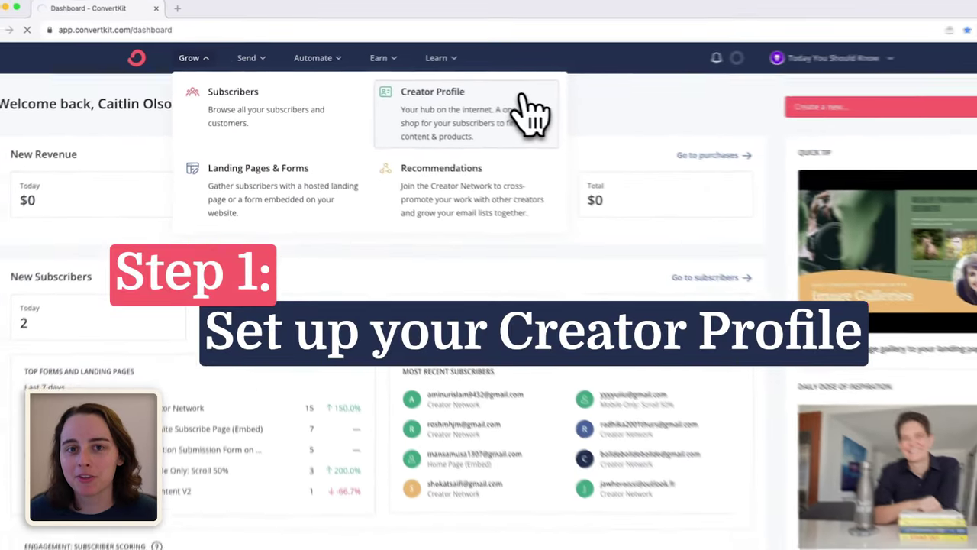
left_click(762, 123)
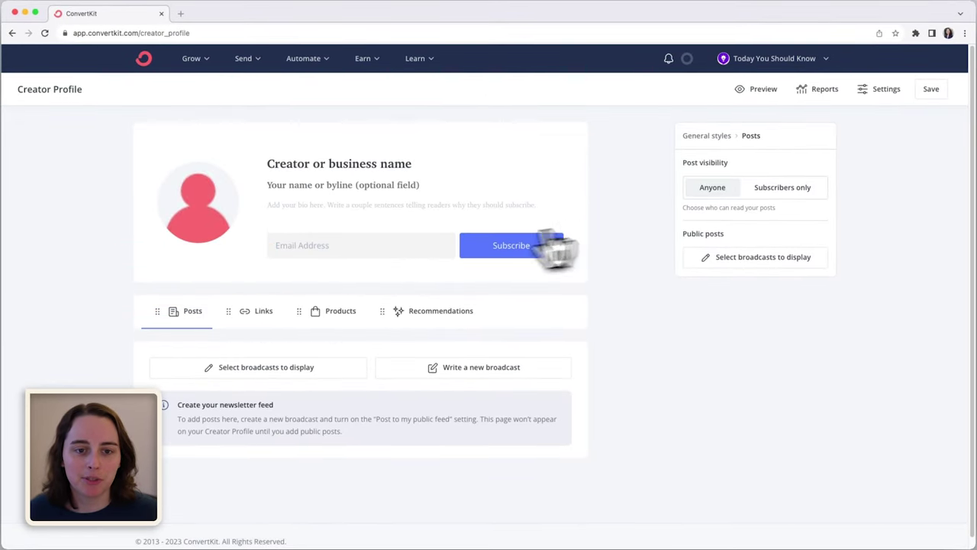
left_click(211, 208)
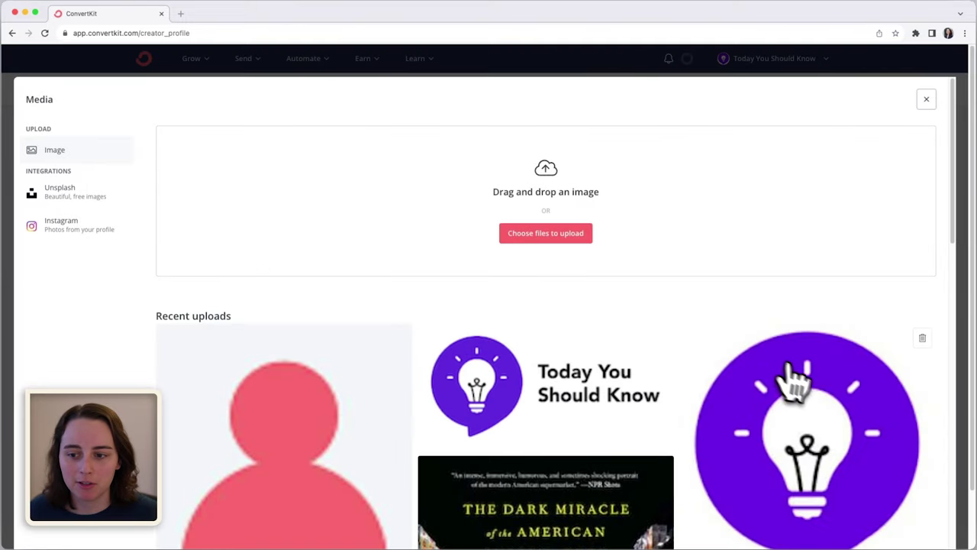
left_click(794, 386)
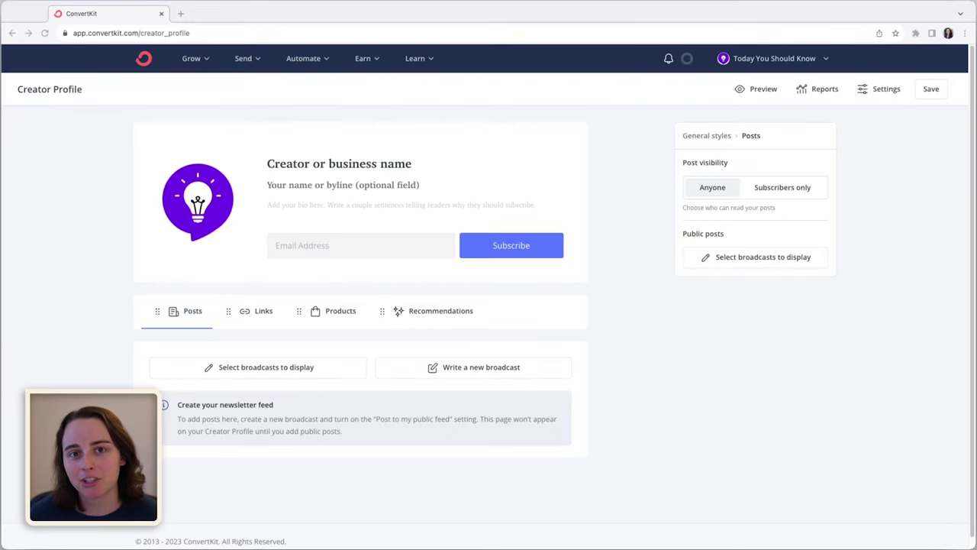
Rename the creator profile to '💡 Today You Should Know'.
left_click(405, 161)
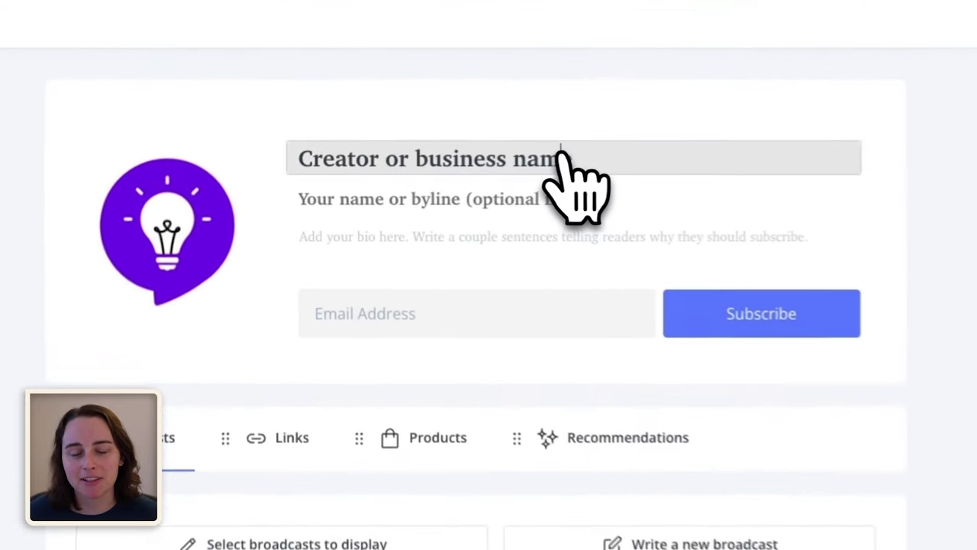
key("ctrl+a")
type("💡 Today You Should Know")
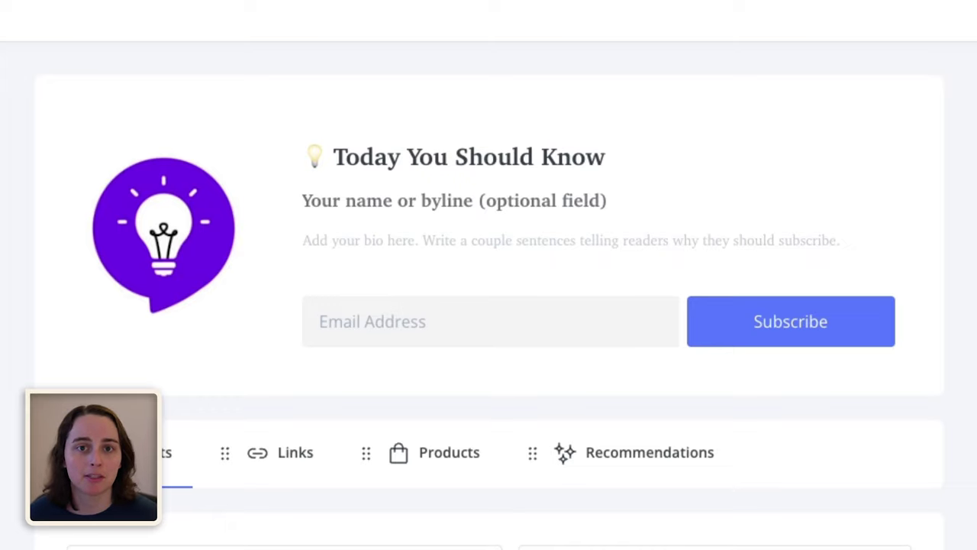
Add the short newsletter bio to the Creator Profile.
left_click(654, 257)
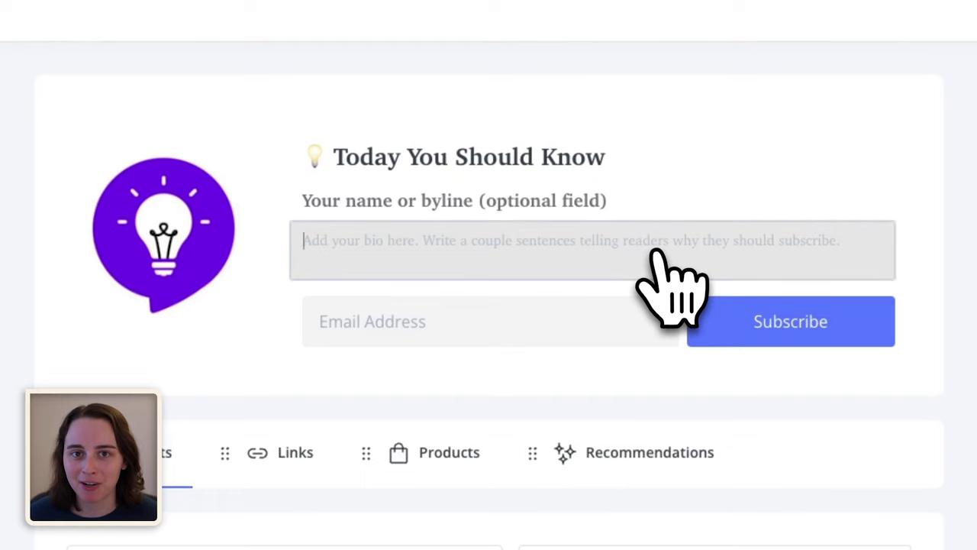
type("Learn something new every Friday. Join 500+ nerds and satisfy your curiosity one question at a time with topics including science, technology, history, and more.")
left_click(730, 285)
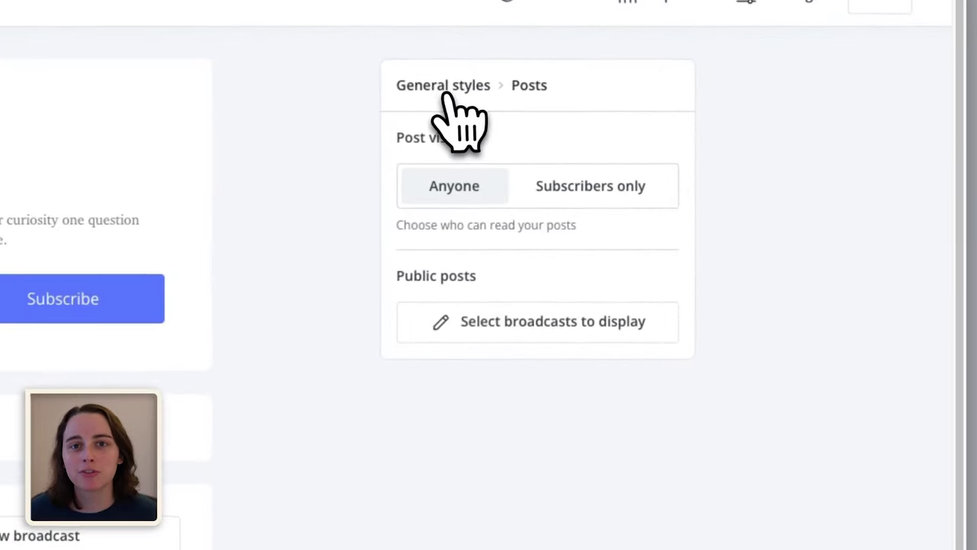
Set the page background colour to lavender E3D7FF and the accent colour to purple 6C0BE6.
left_click(699, 135)
scroll(466, 366, "down", 3)
double_click(480, 303)
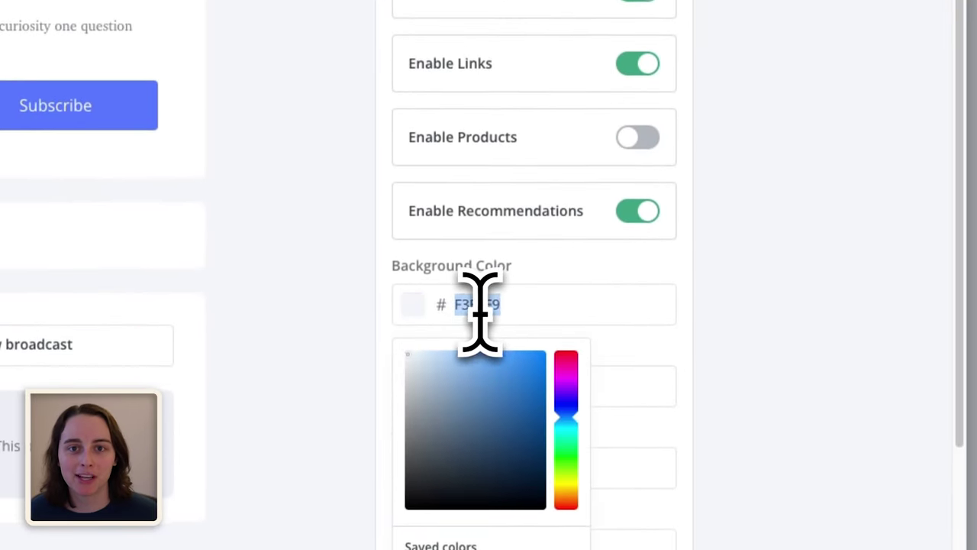
type("E3D5FF")
double_click(535, 366)
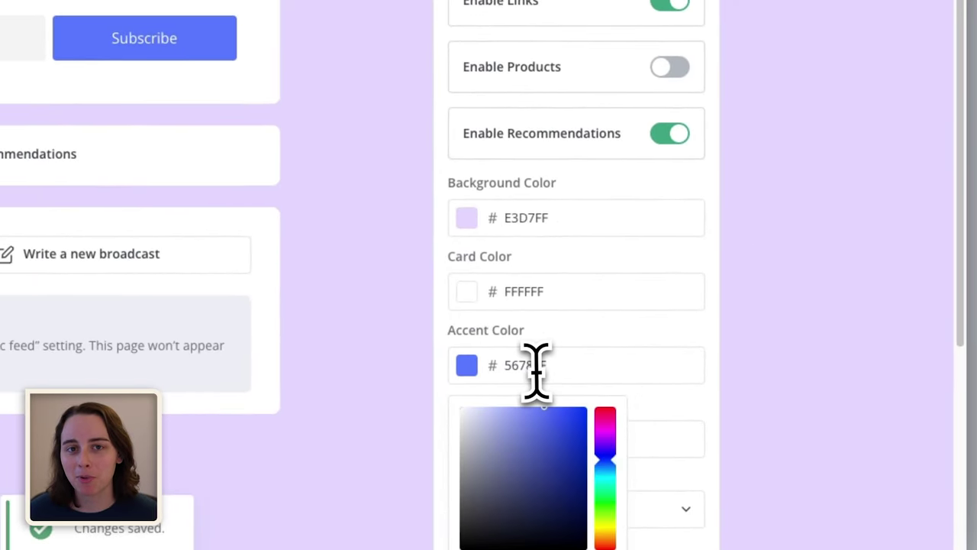
key("ctrl+v")
left_click(807, 323)
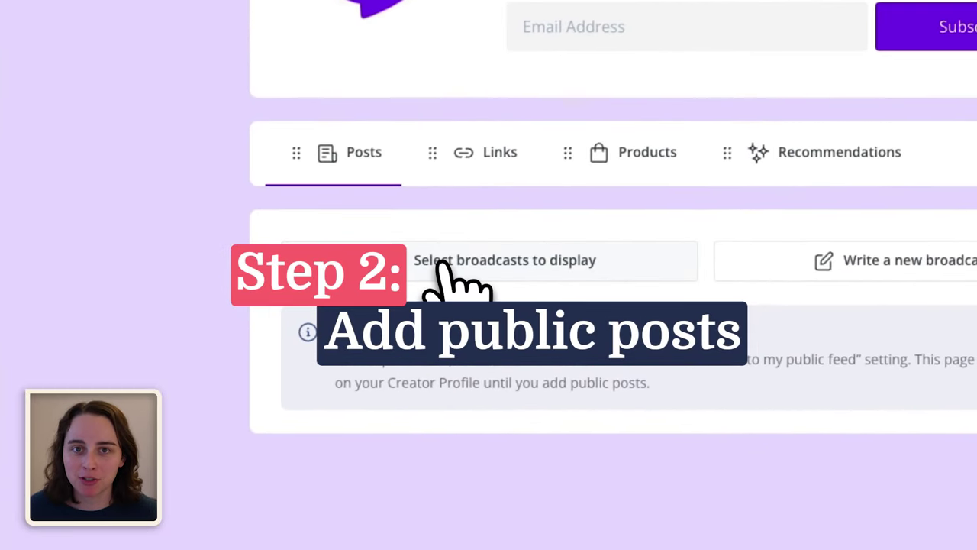
Make the seven broadcasts from Nov 17 back to Oct 6 public and save the selection.
left_click(243, 365)
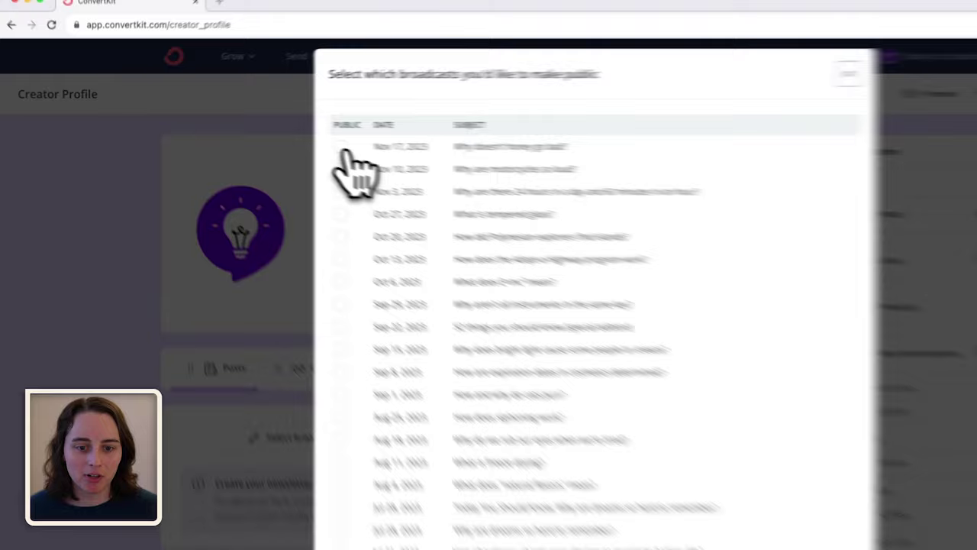
left_click(342, 146)
left_click(341, 169)
left_click(342, 192)
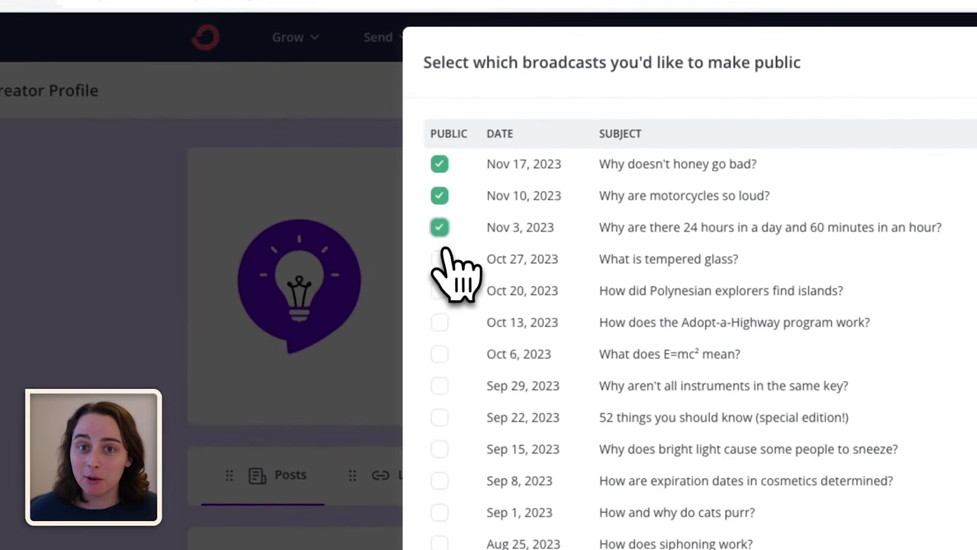
left_click(440, 259)
left_click(440, 290)
left_click(439, 322)
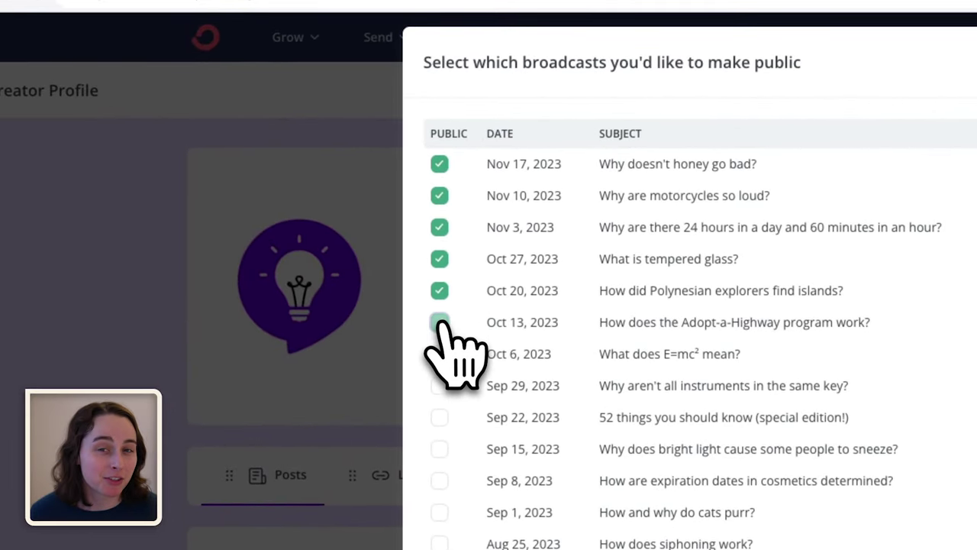
left_click(440, 354)
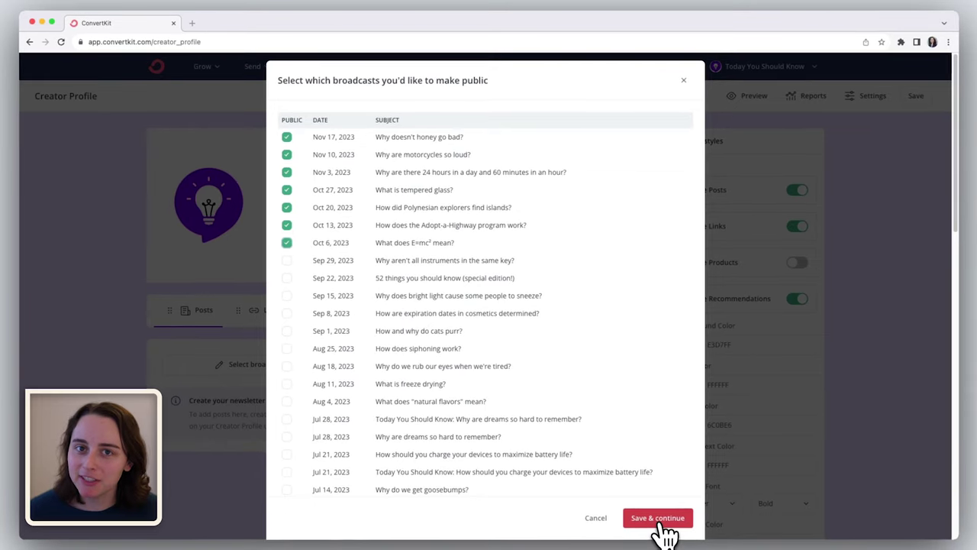
left_click(665, 522)
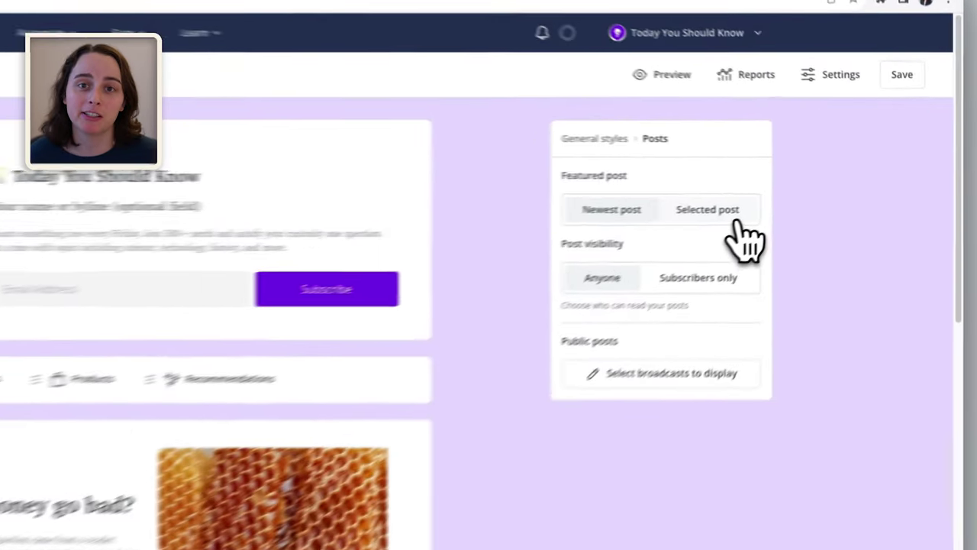
Feature the Polynesian explorers broadcast and turn on Post to my public feed.
left_click(778, 191)
left_click(755, 219)
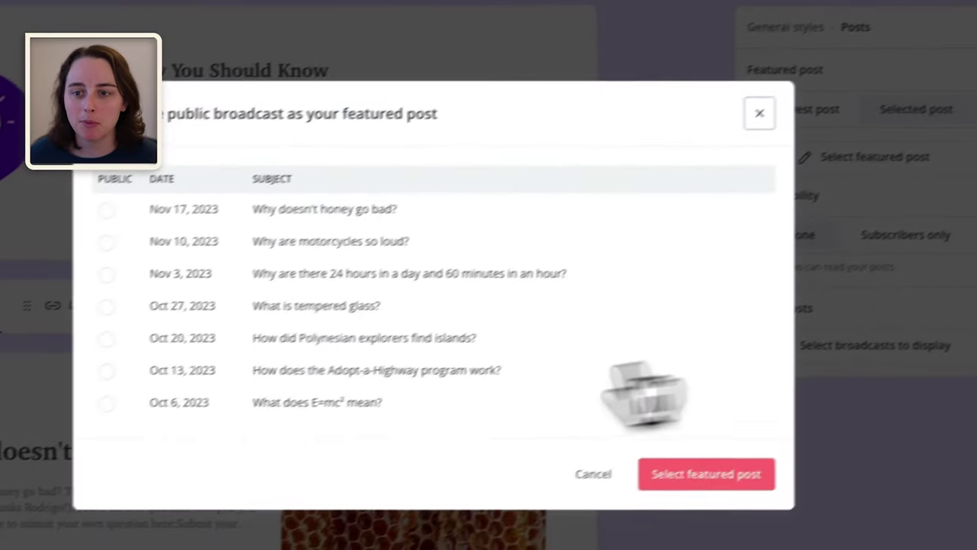
left_click(148, 321)
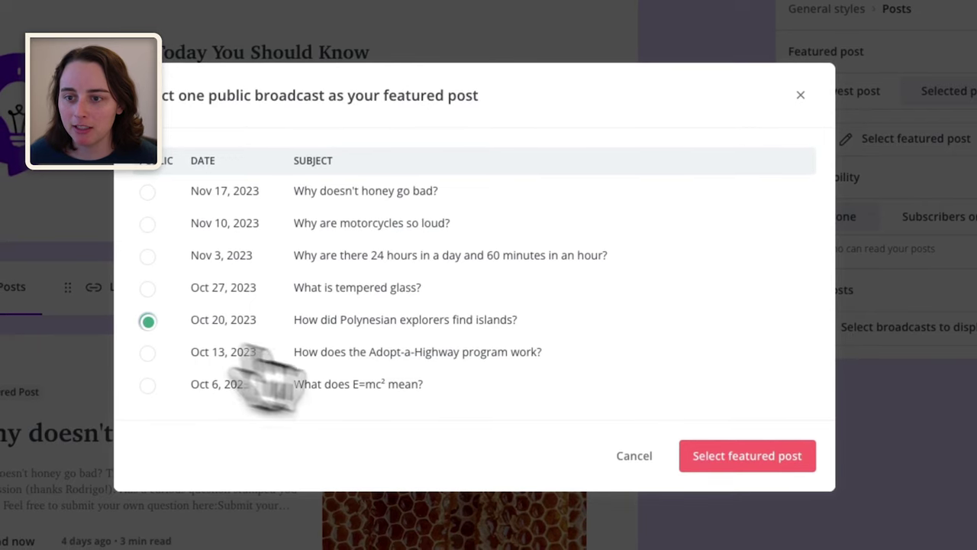
left_click(737, 462)
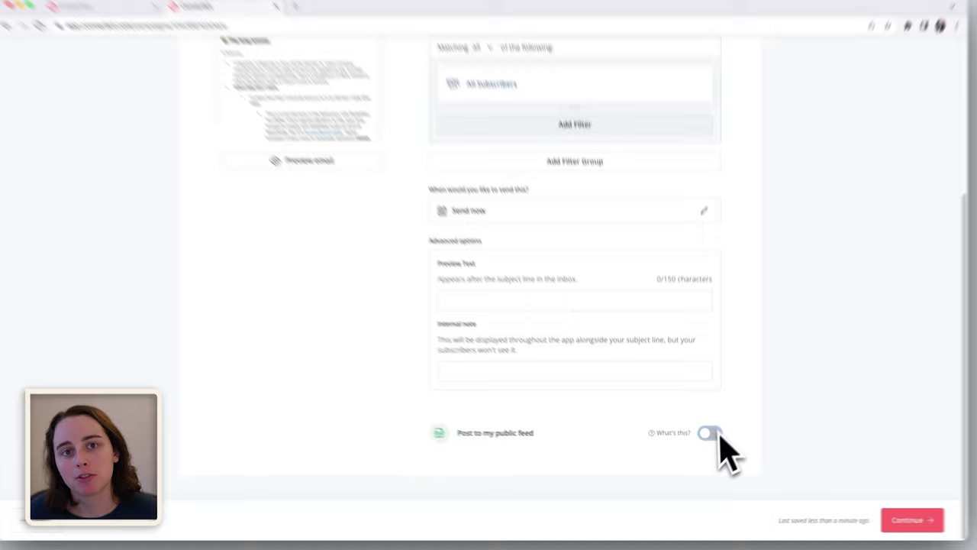
left_click(709, 433)
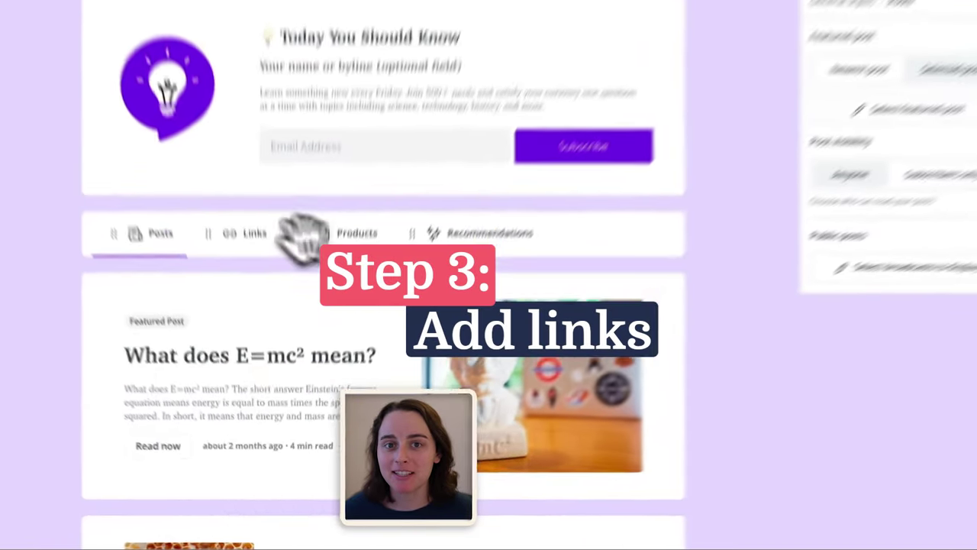
Show the Creator Profile's Links section with its three links.
left_click(259, 310)
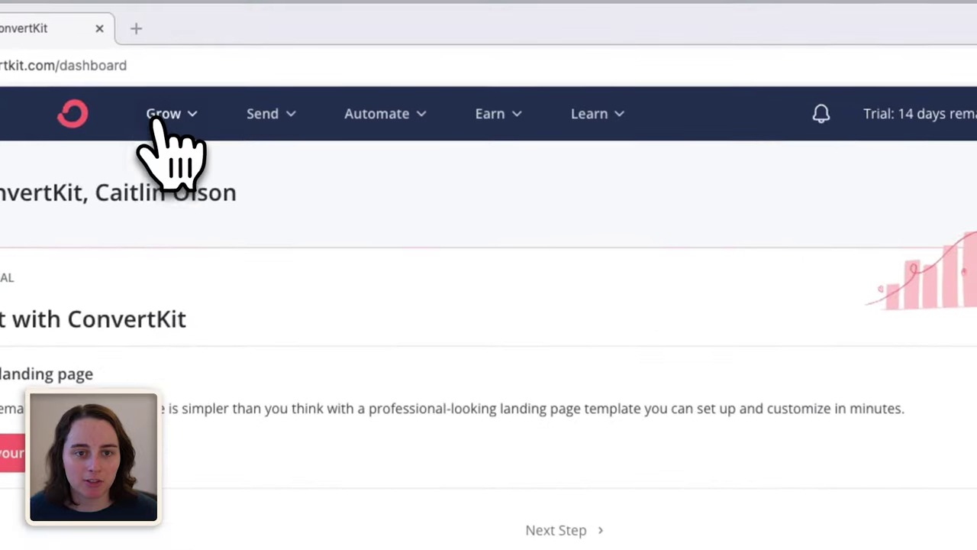
Join the Creator Network from Recommendations, choosing Writer as the creator type.
left_click(162, 123)
left_click(718, 336)
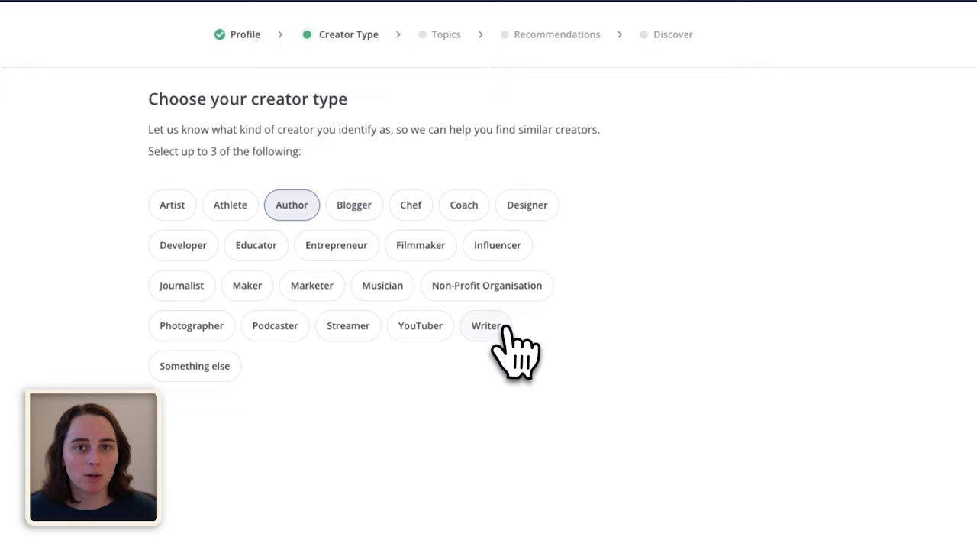
left_click(489, 327)
left_click(262, 250)
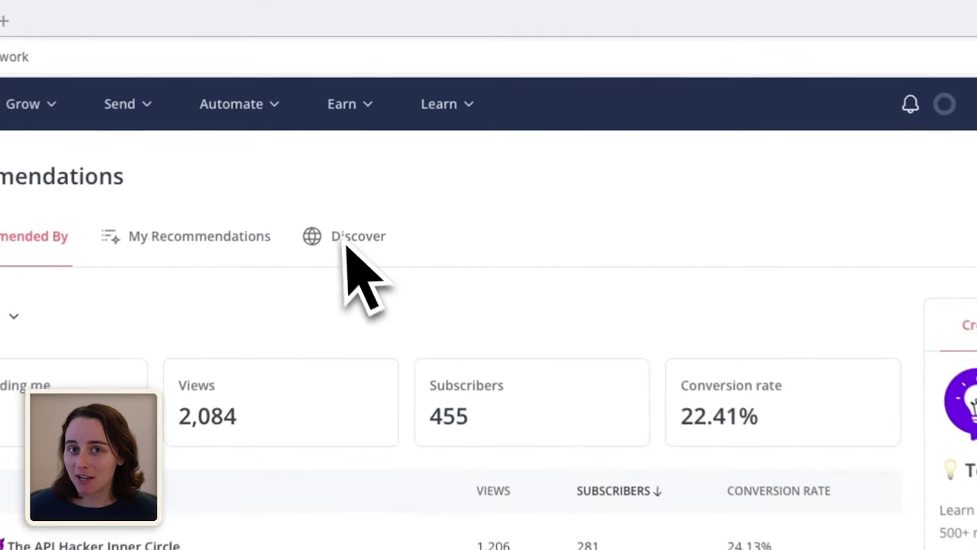
Browse Discover with creators filtered to the Science and Technology topics.
left_click(336, 244)
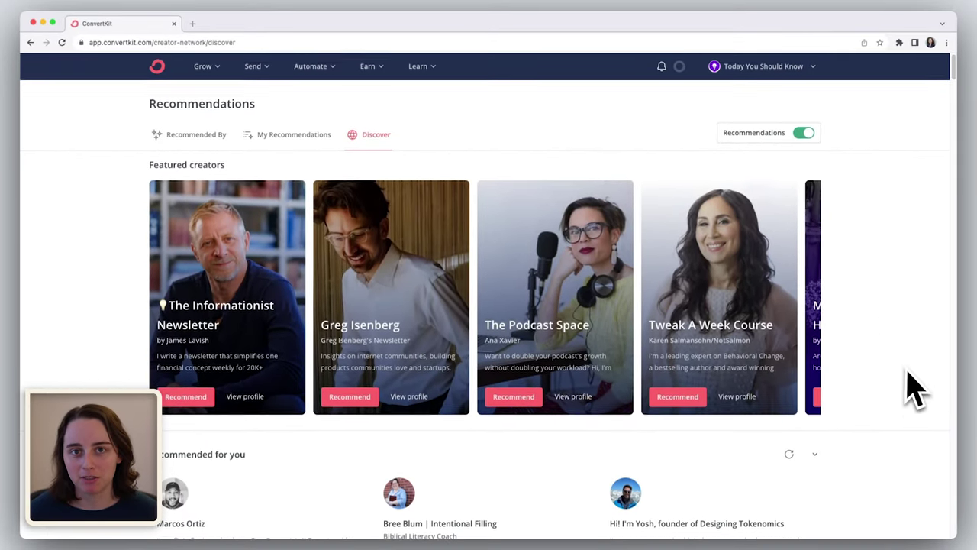
scroll(913, 388, "down", 3)
scroll(909, 382, "down", 3)
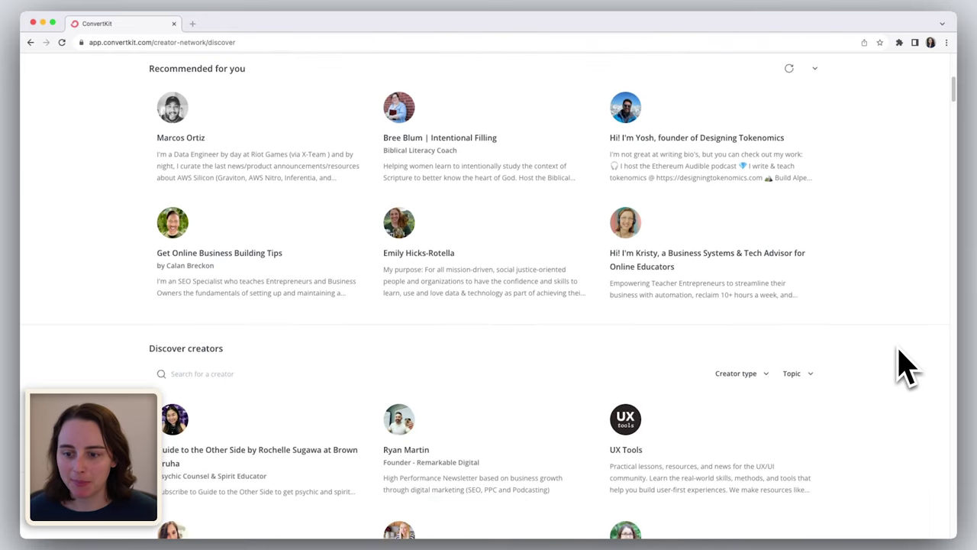
scroll(893, 381, "down", 1)
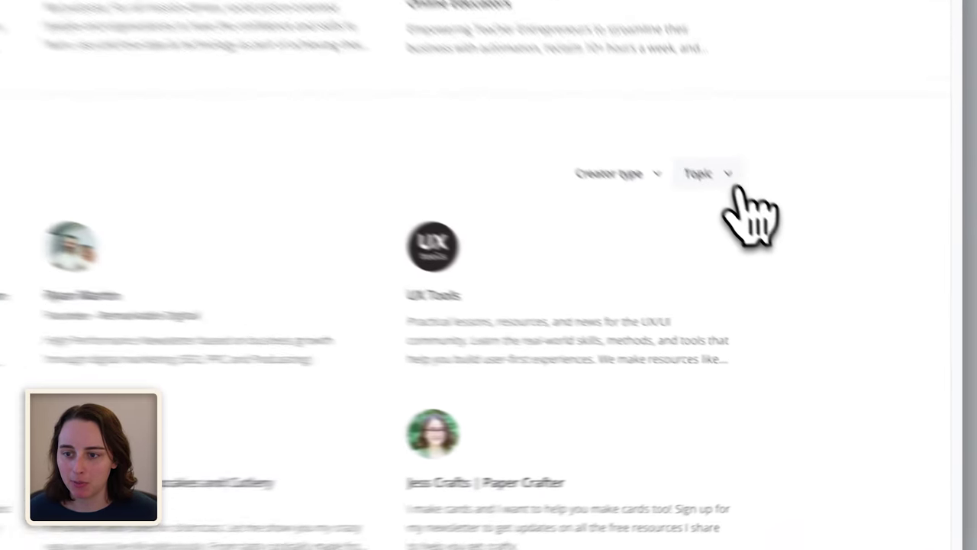
left_click(798, 277)
scroll(715, 306, "down", 10)
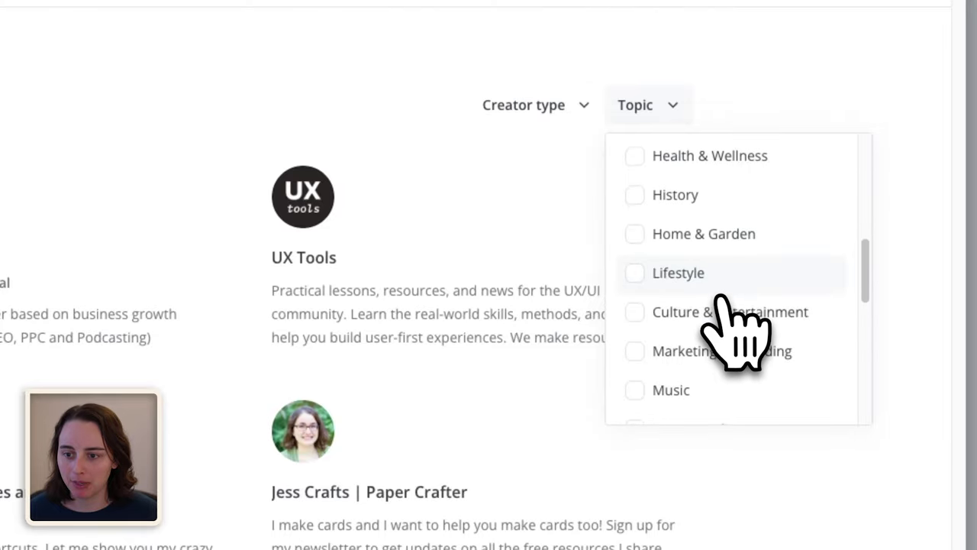
left_click(692, 309)
scroll(733, 359, "down", 1)
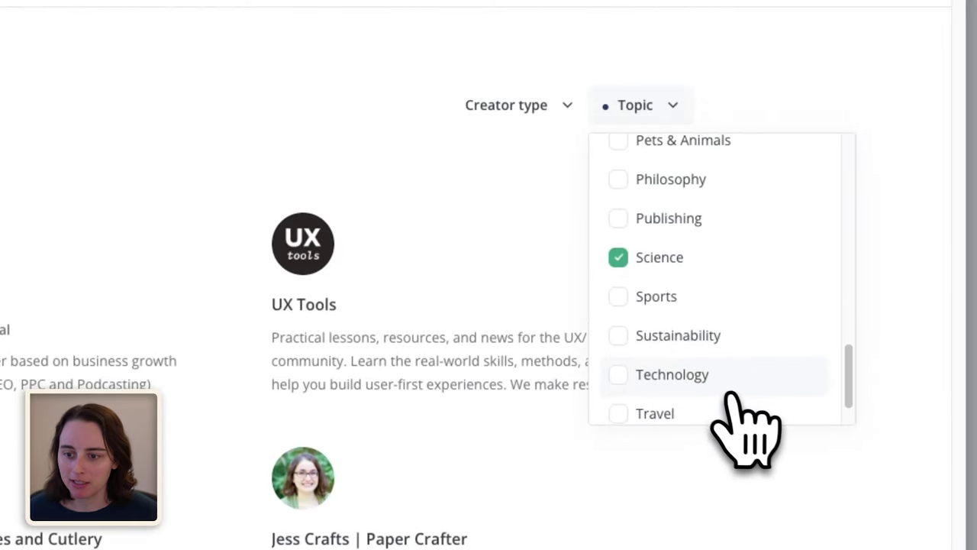
left_click(695, 375)
left_click(816, 99)
scroll(902, 412, "down", 15)
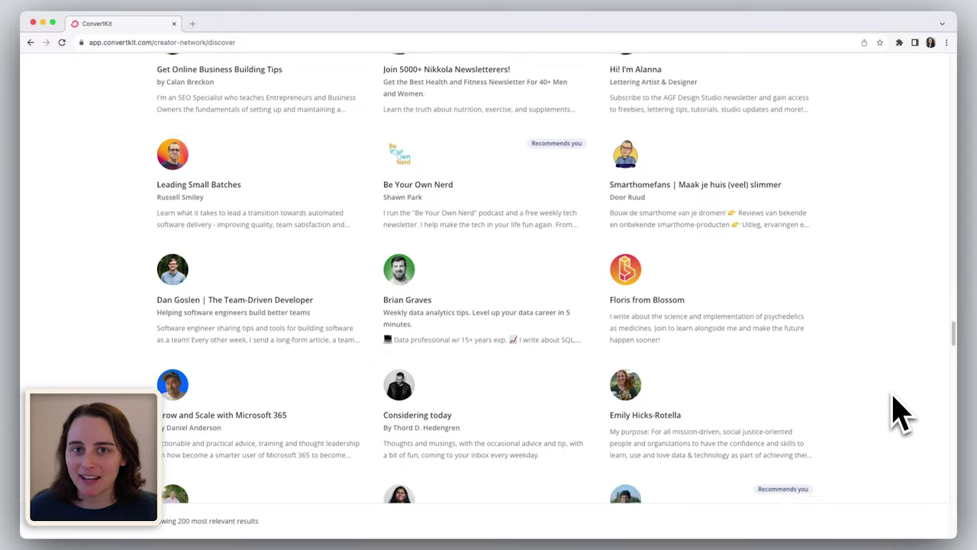
scroll(901, 412, "down", 5)
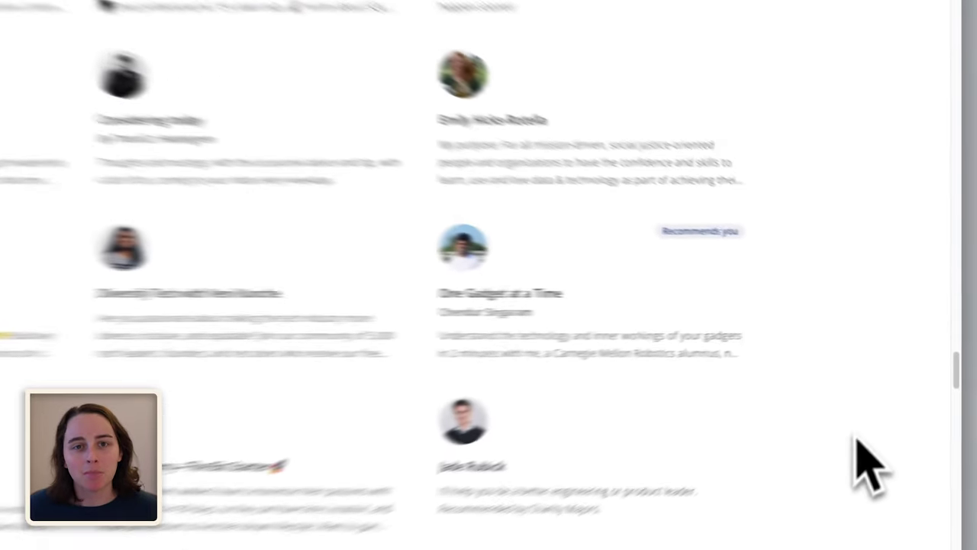
Recommend back One Gadget at a Time, then check stats under My Recommendations.
left_click(665, 355)
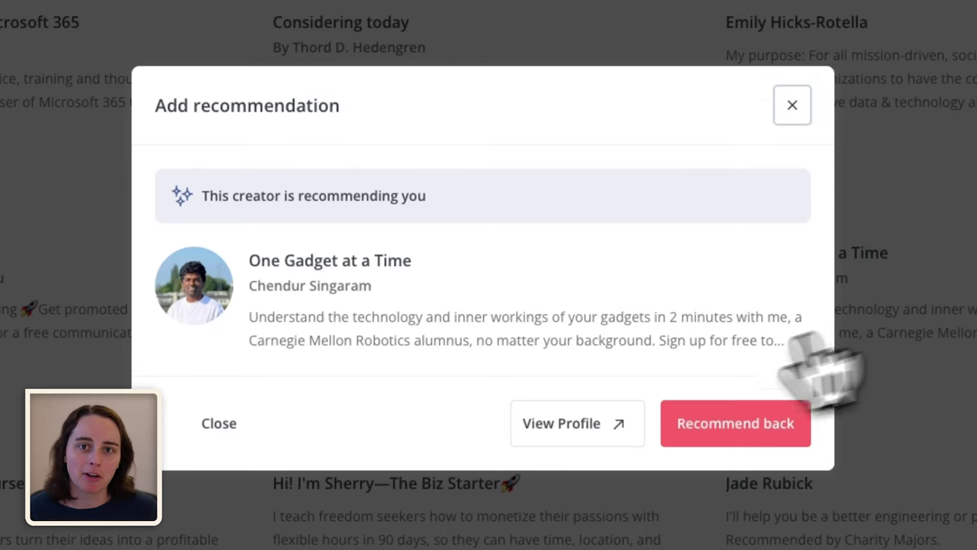
left_click(572, 425)
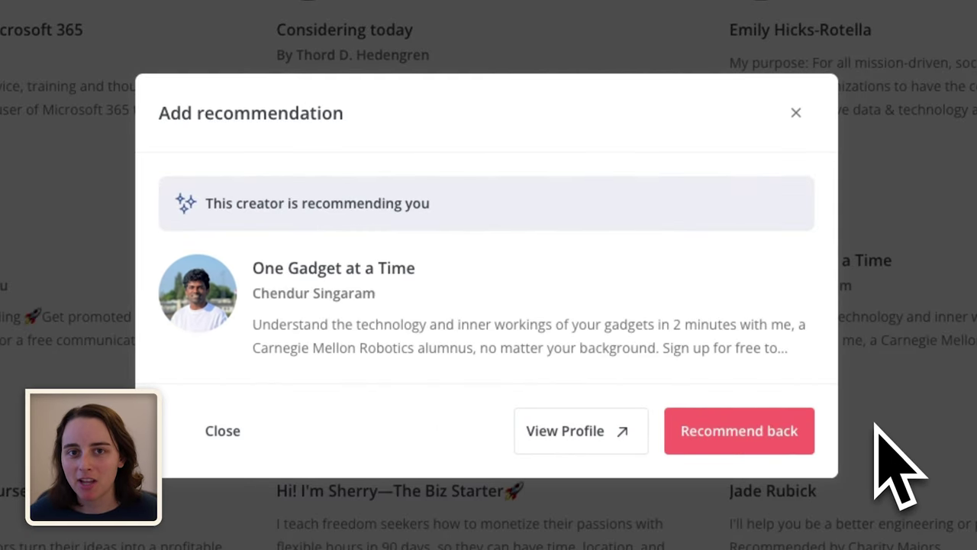
left_click(755, 447)
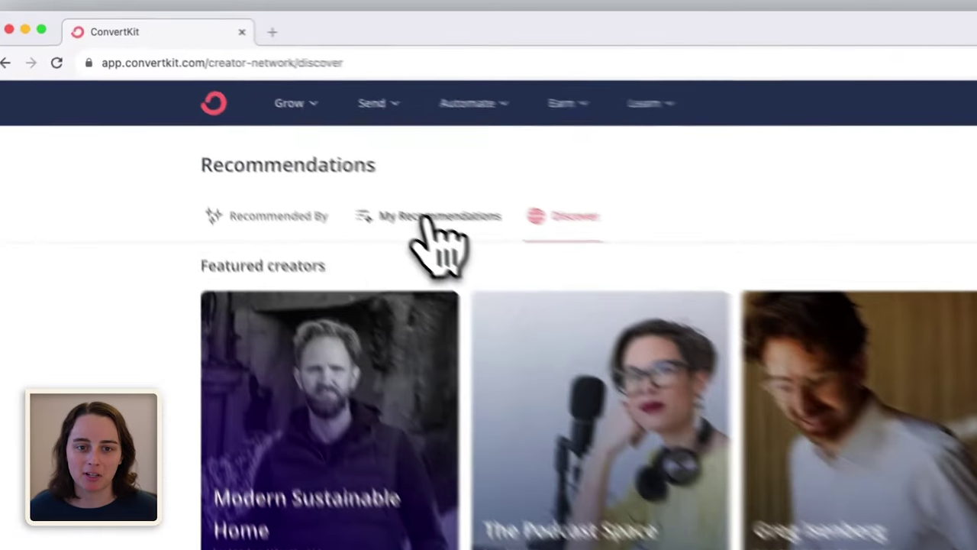
left_click(425, 216)
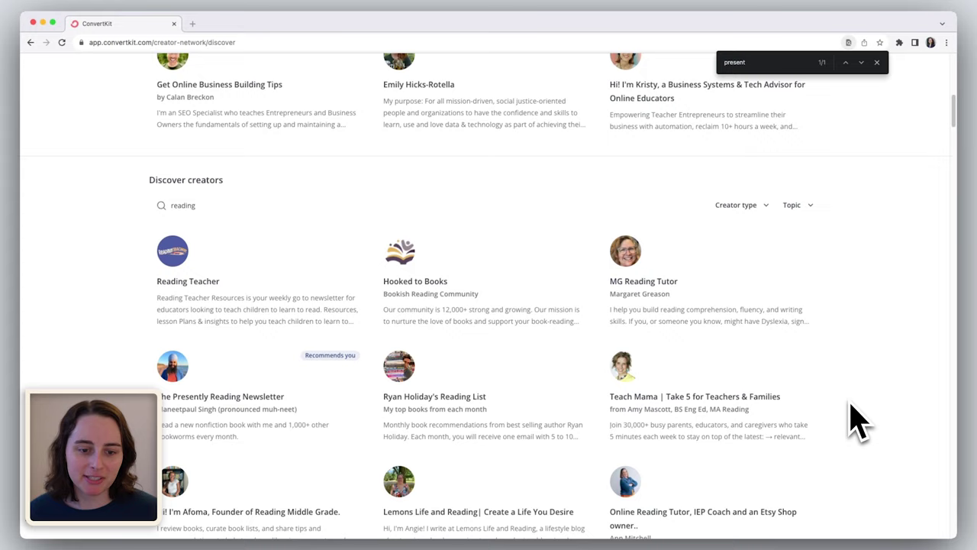
Open The Presently Reading Newsletter's public profile and subscribe with your email address.
scroll(857, 420, "down", 3)
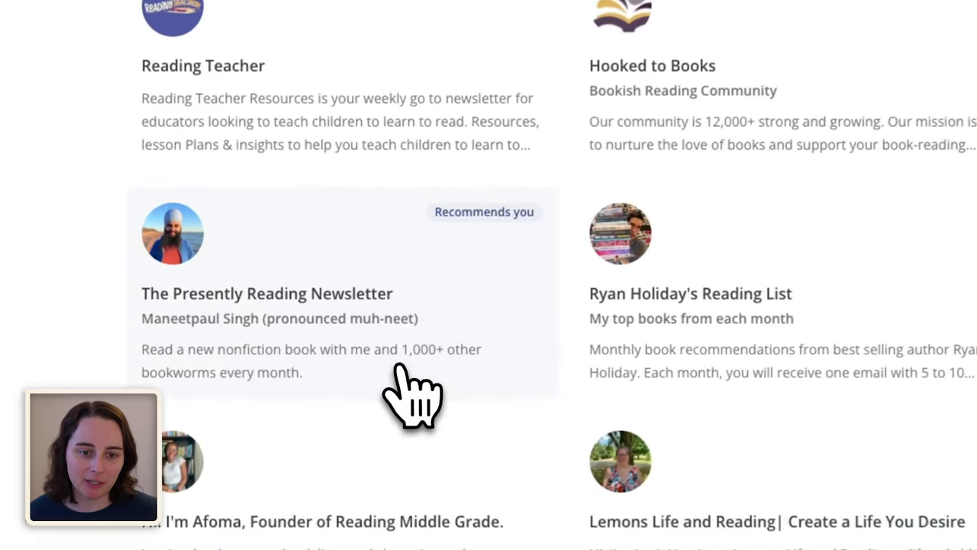
left_click(290, 370)
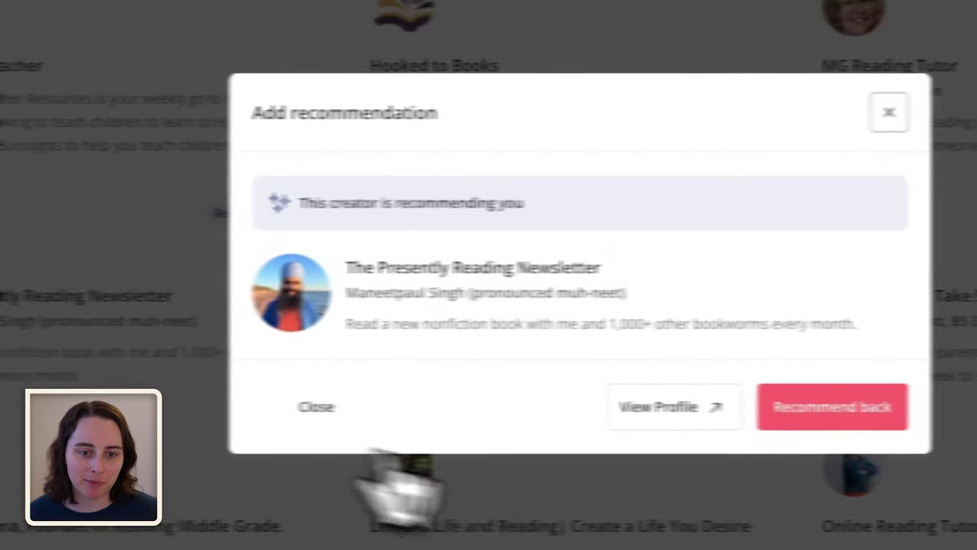
left_click(668, 407)
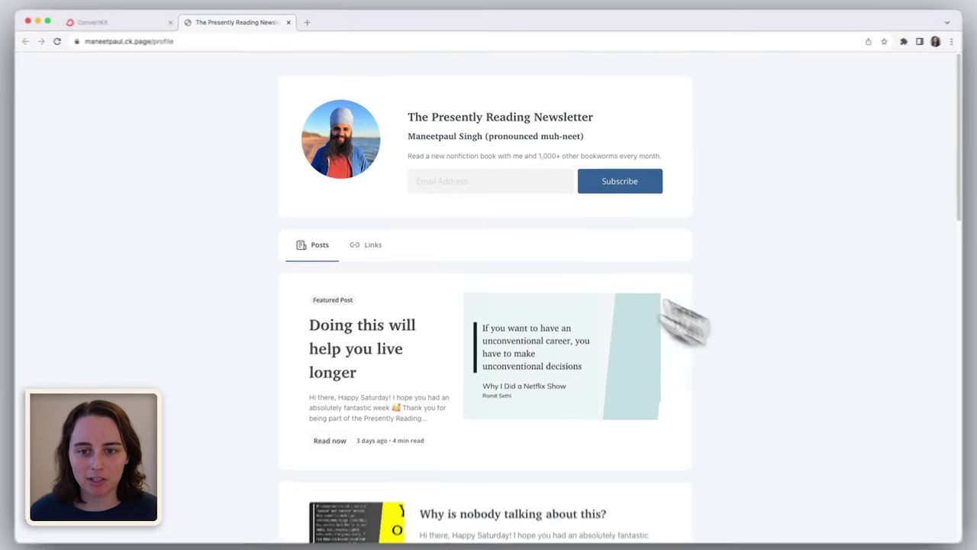
left_click(450, 181)
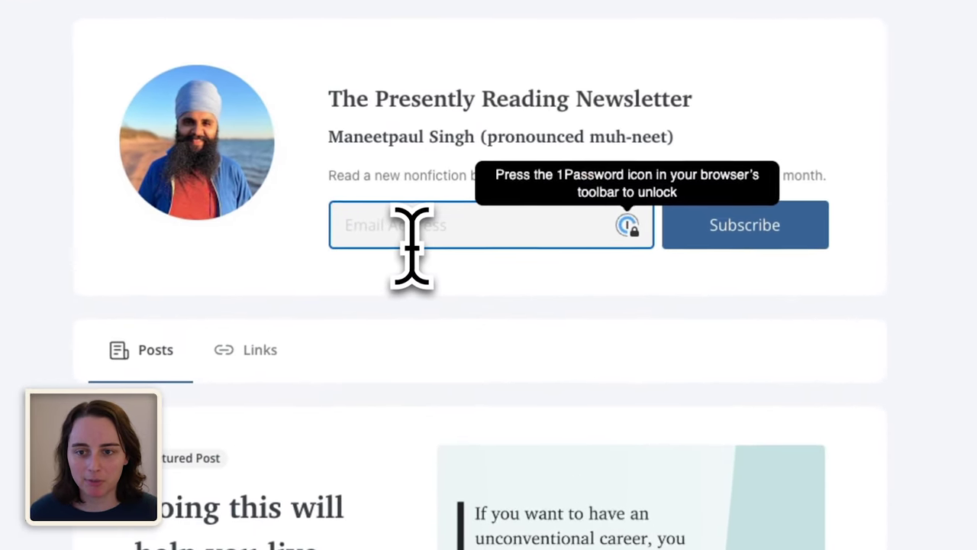
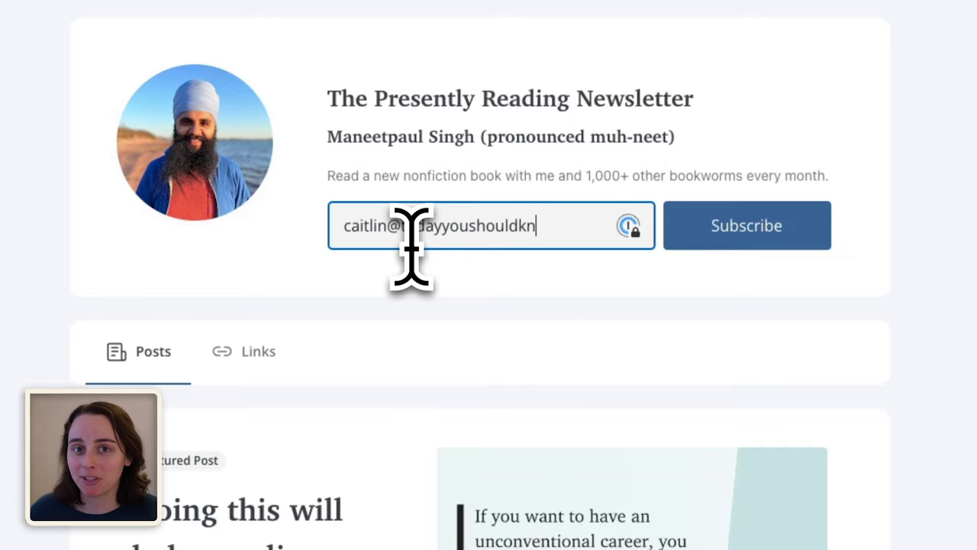
left_click(741, 264)
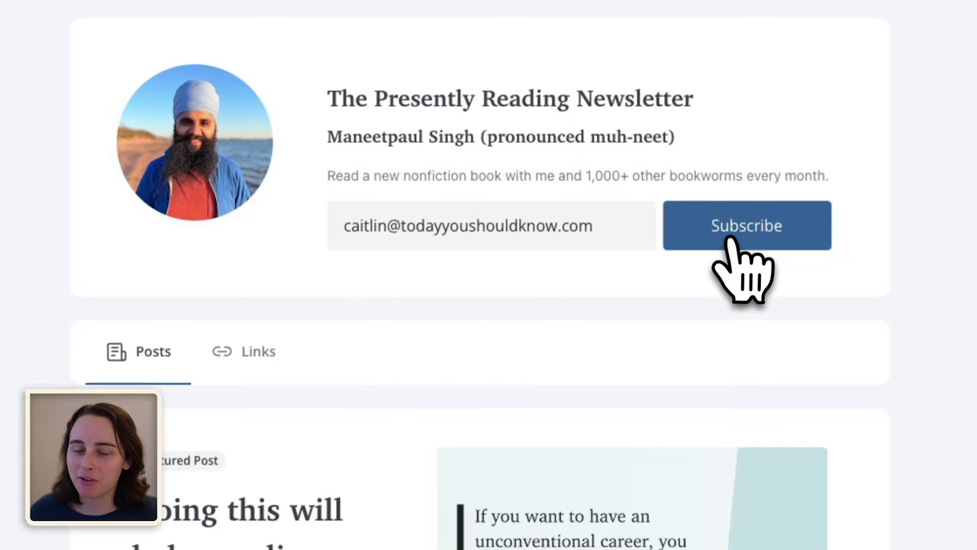